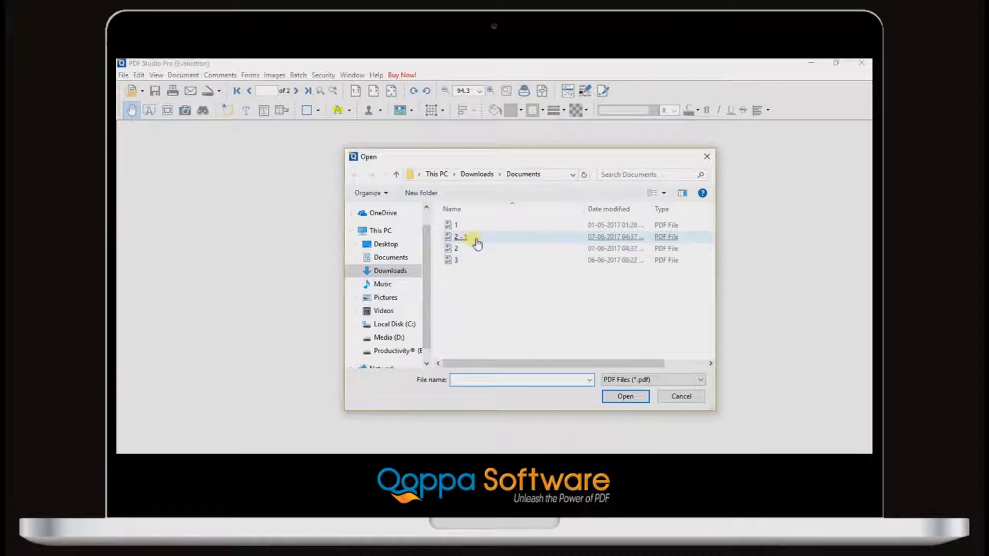
Open the two-page cholera report 2 - 1.pdf from Downloads > Documents.
{"action": "double_click", "coordinate": [477, 243]}
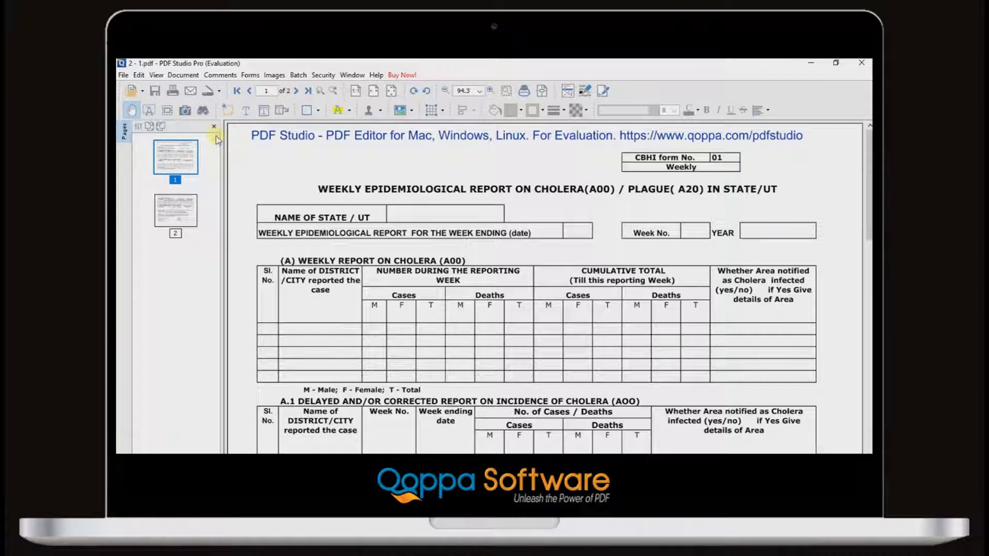
{"action": "left_click", "coordinate": [195, 76]}
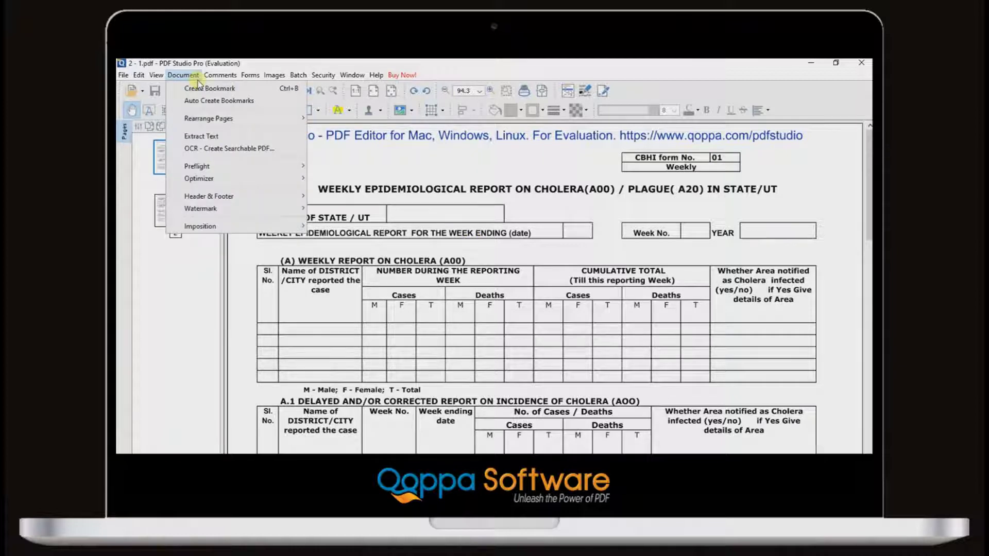
{"action": "mouse_move", "coordinate": [209, 118]}
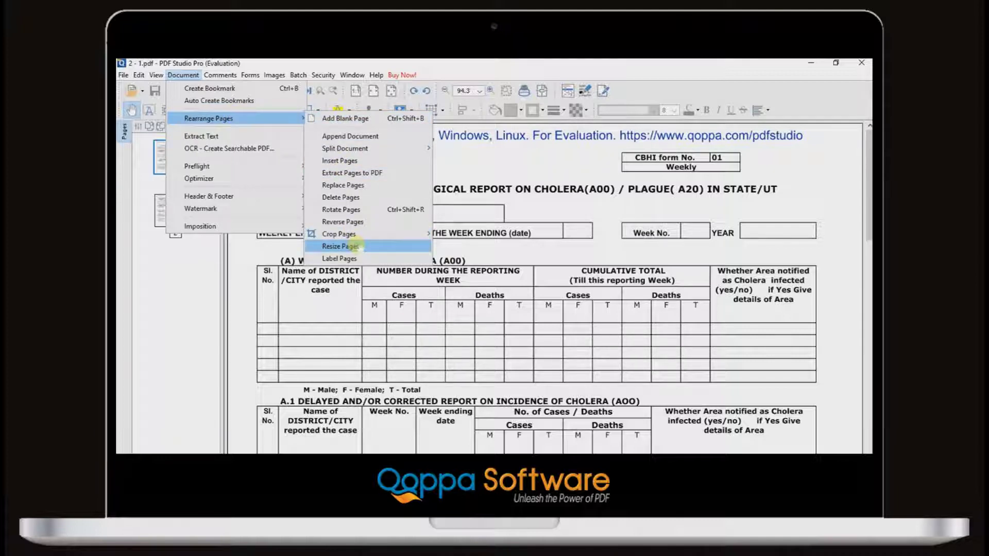
Start Resize Pages and target a portrait Letter page of 8.50 x 11.00 inches.
{"action": "left_click", "coordinate": [358, 246]}
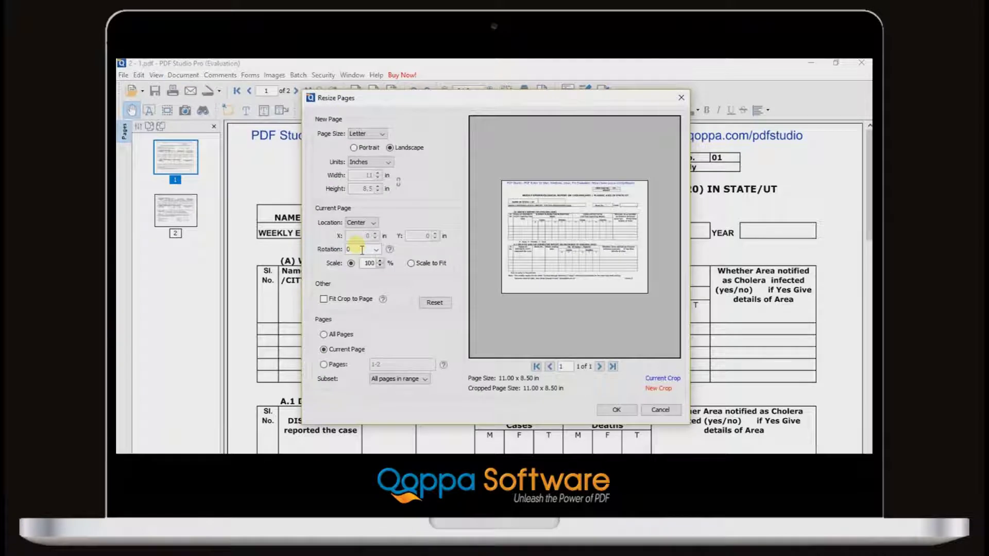
{"action": "left_click", "coordinate": [369, 134]}
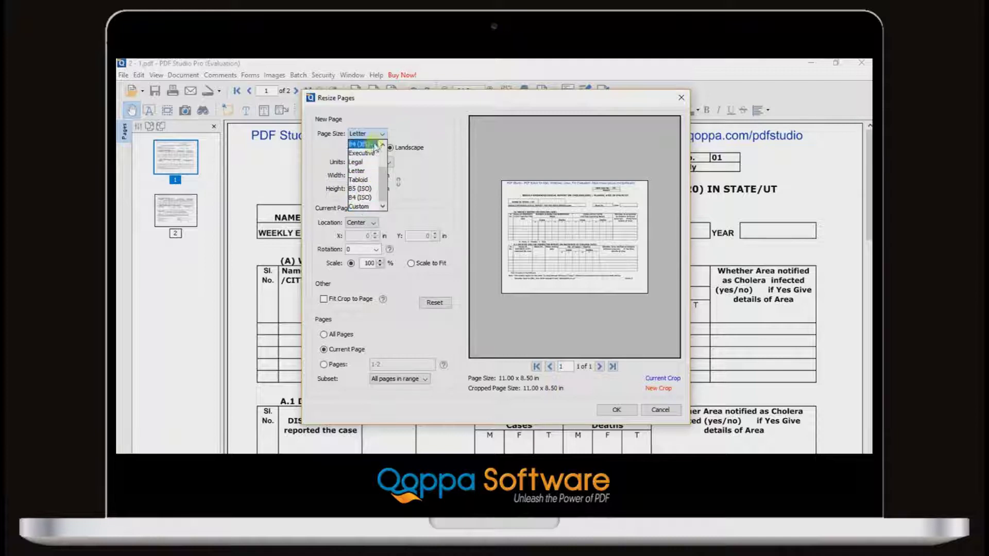
{"action": "left_click", "coordinate": [413, 127]}
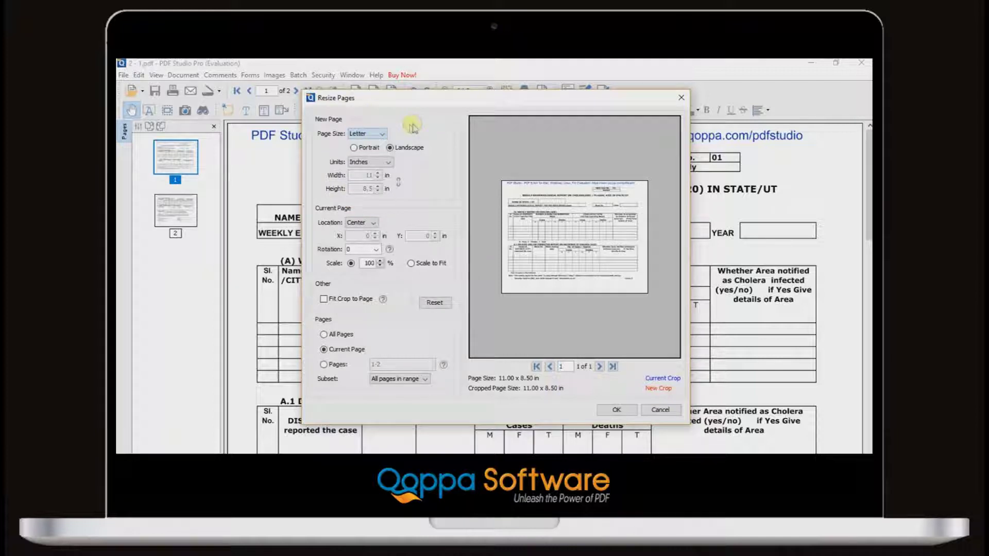
{"action": "left_click", "coordinate": [365, 148]}
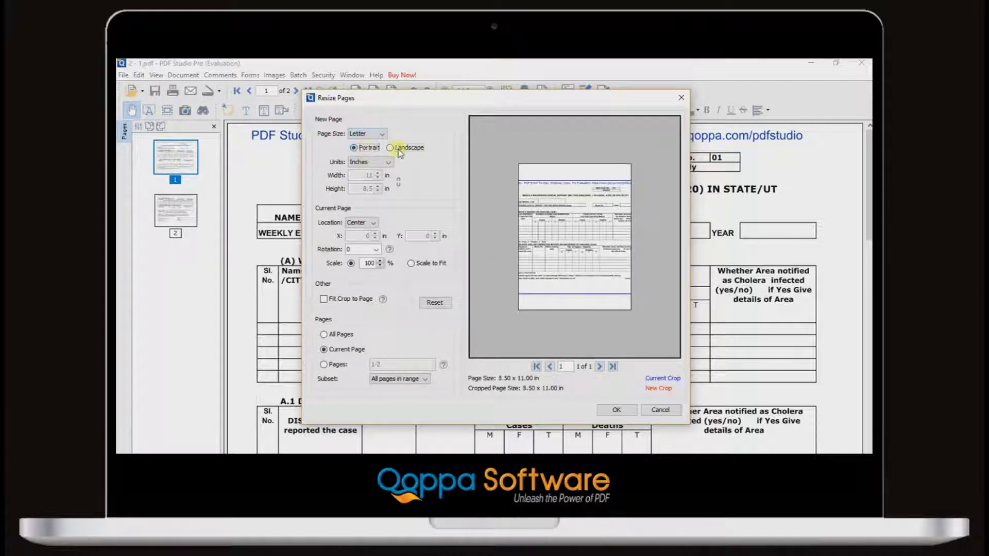
{"action": "left_click", "coordinate": [394, 148]}
{"action": "left_click", "coordinate": [369, 150]}
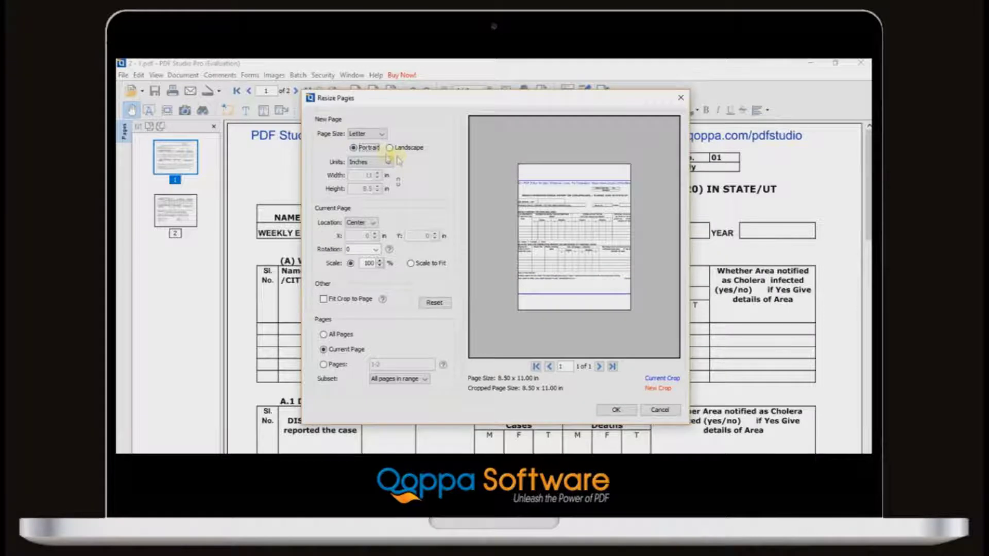
{"action": "left_click", "coordinate": [388, 162]}
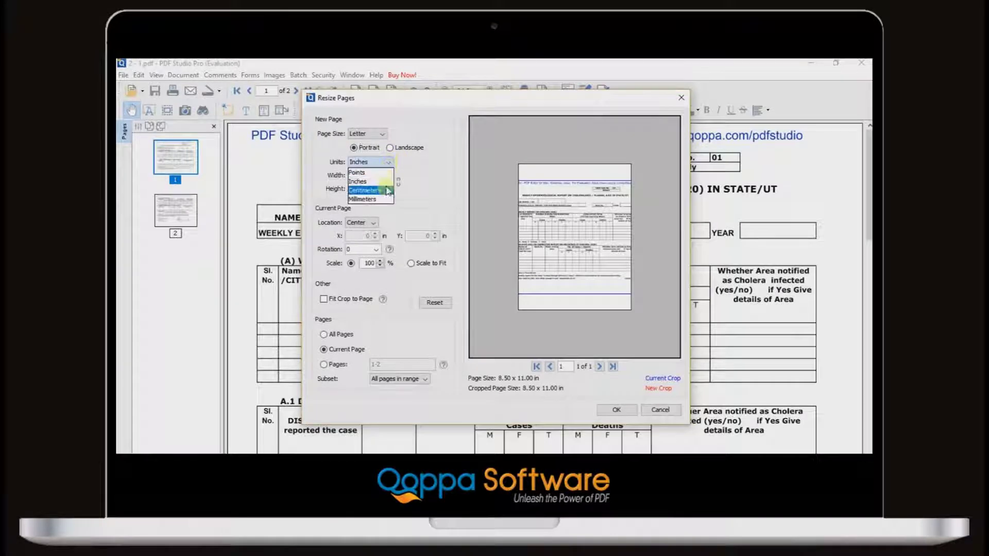
{"action": "left_click", "coordinate": [387, 198]}
{"action": "left_click", "coordinate": [387, 162]}
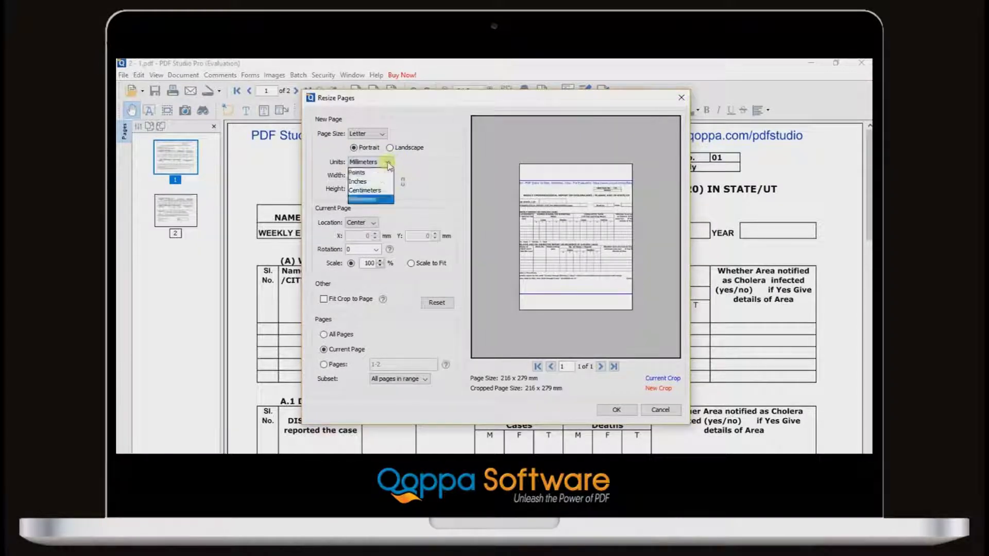
{"action": "left_click", "coordinate": [381, 190]}
{"action": "left_click", "coordinate": [388, 161]}
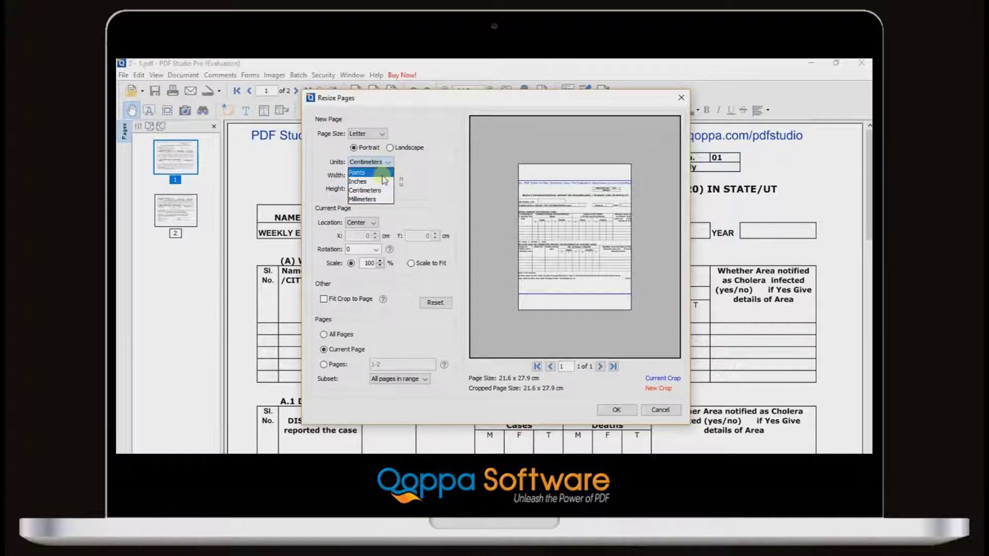
{"action": "left_click", "coordinate": [377, 162]}
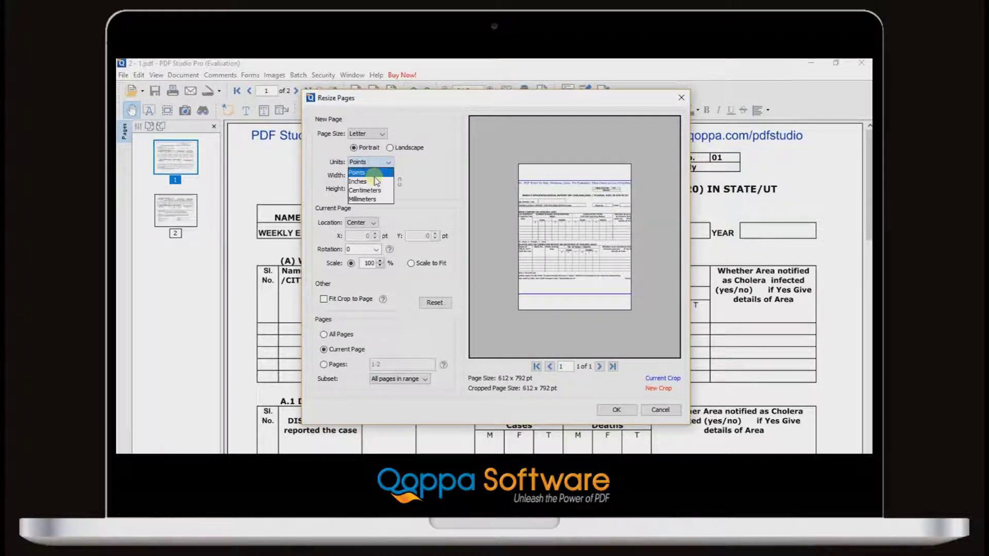
{"action": "left_click", "coordinate": [375, 184]}
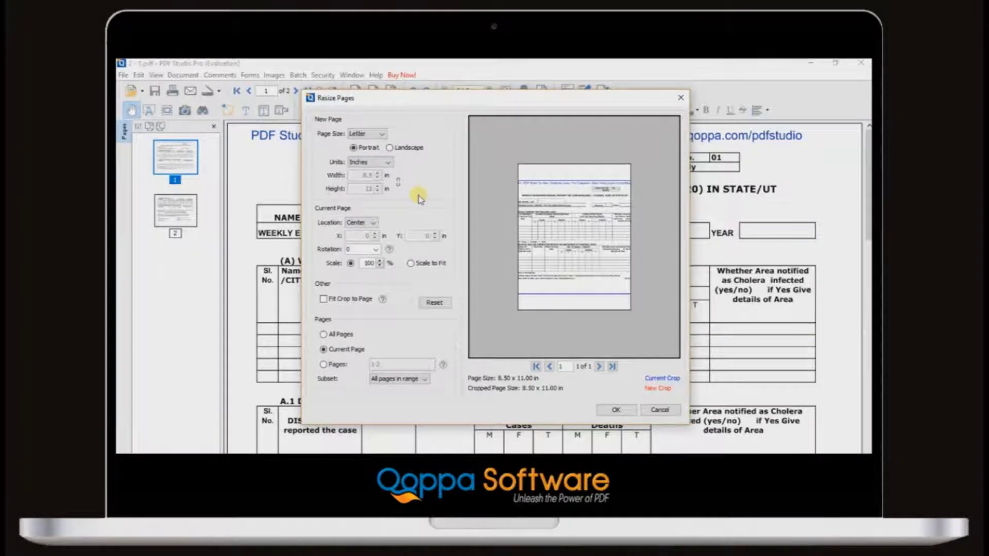
{"action": "left_click", "coordinate": [362, 223]}
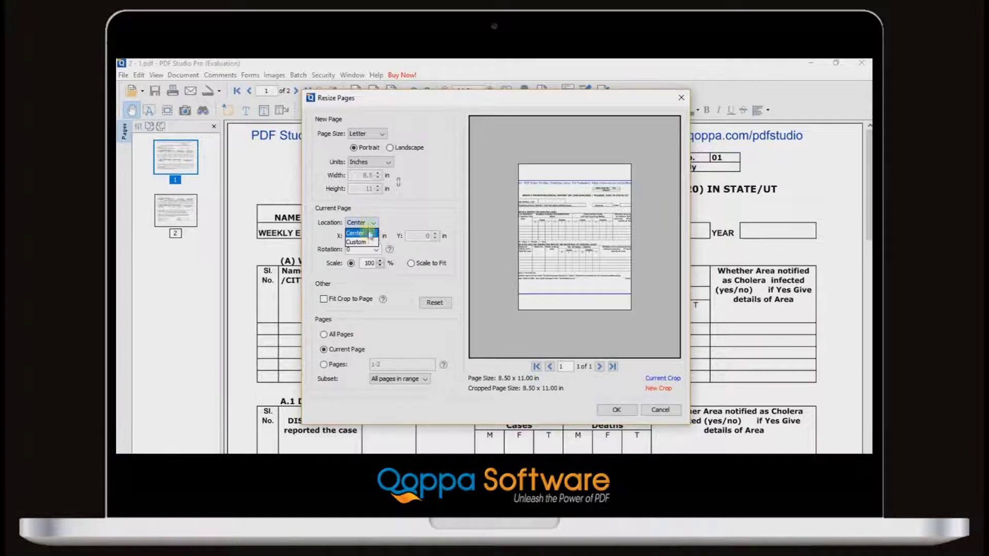
Switch to custom placement and enter X and Y content offsets of -10.
{"action": "left_click", "coordinate": [362, 241]}
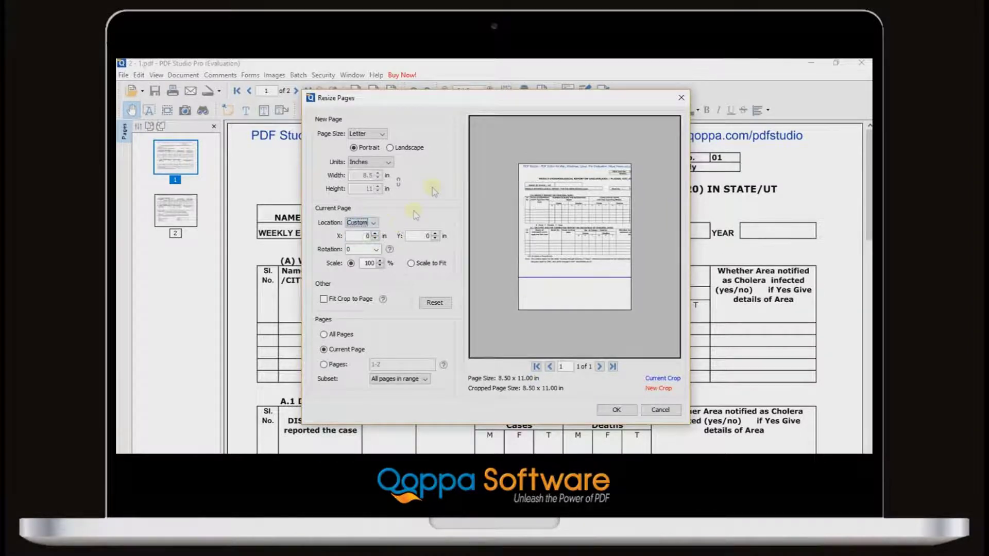
{"action": "left_click", "coordinate": [374, 237]}
{"action": "left_click", "coordinate": [427, 240]}
{"action": "type", "text": "10"}
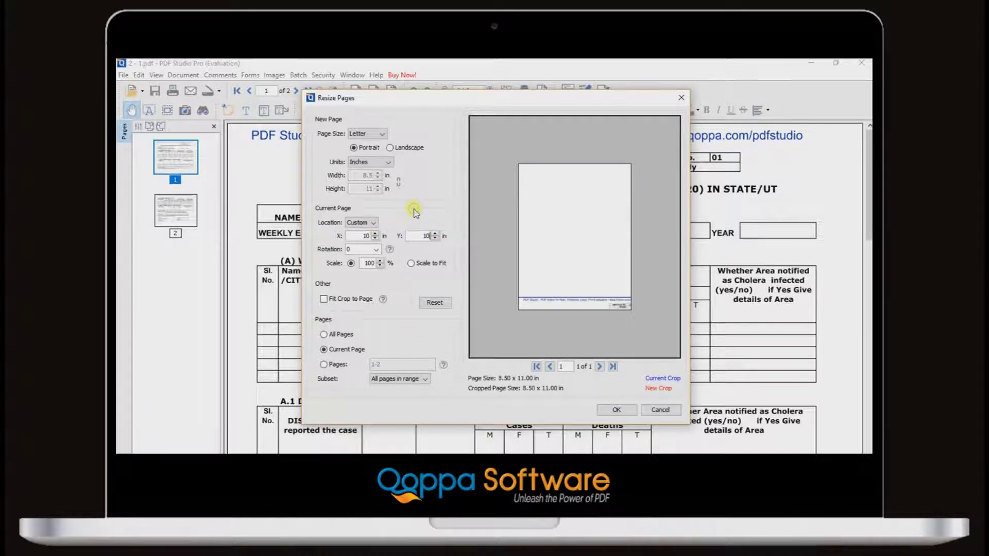
{"action": "left_click", "coordinate": [367, 235]}
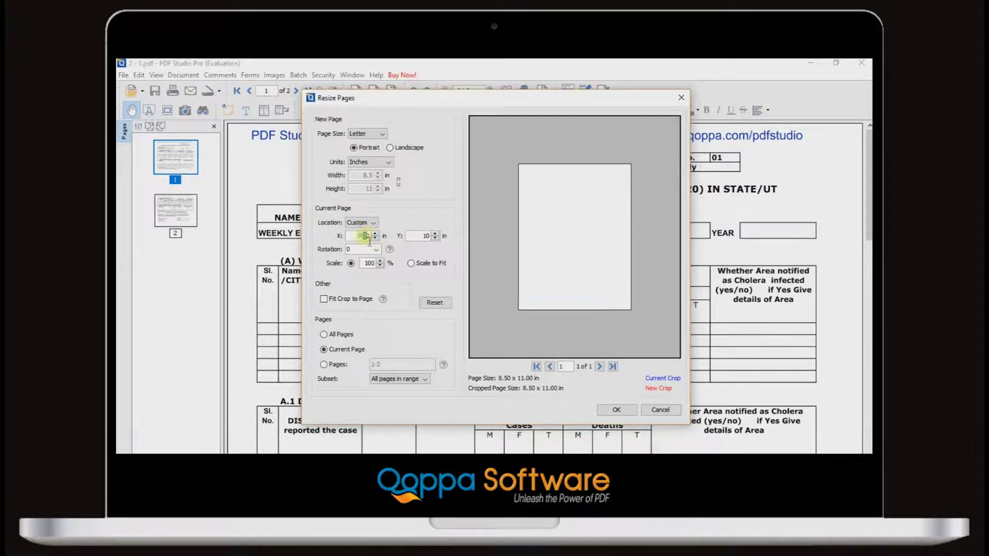
{"action": "type", "text": "-"}
{"action": "left_click", "coordinate": [424, 238]}
{"action": "type", "text": "-"}
{"action": "key", "text": "Tab"}
Step the content scale down from 100% to 72%, then switch to Scale to Fit.
{"action": "left_click", "coordinate": [379, 266]}
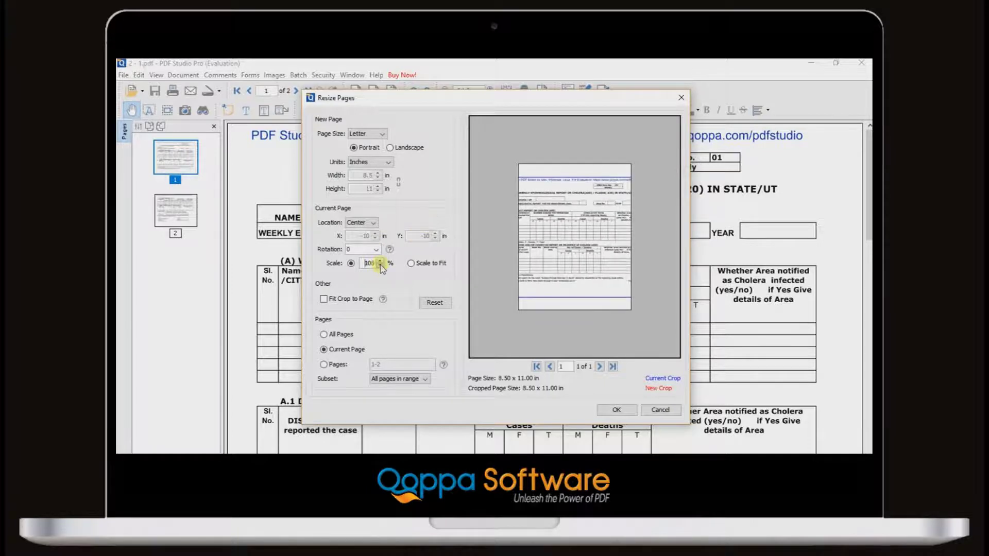
{"action": "left_click", "coordinate": [379, 265]}
{"action": "left_click", "coordinate": [379, 266]}
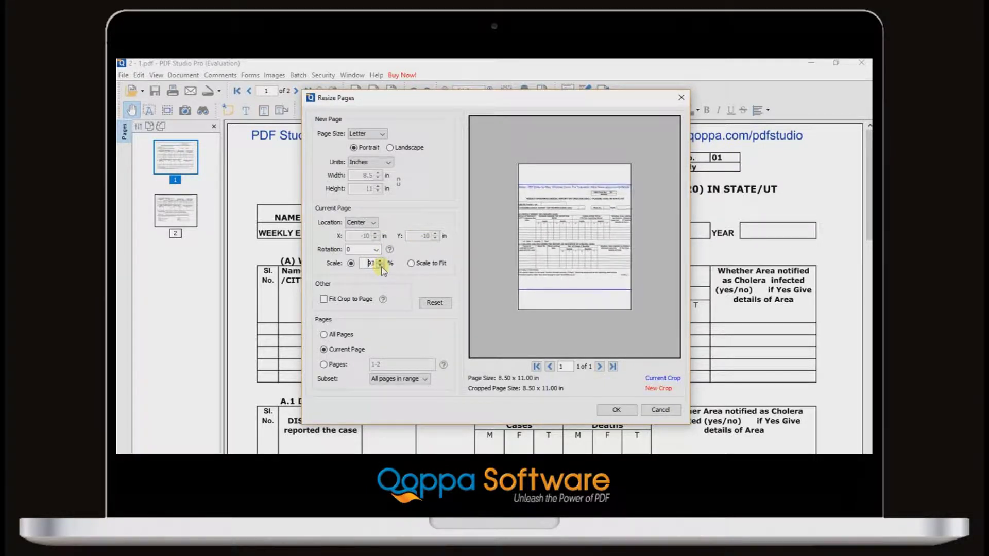
{"action": "left_click", "coordinate": [379, 266]}
{"action": "left_click", "coordinate": [379, 266]}
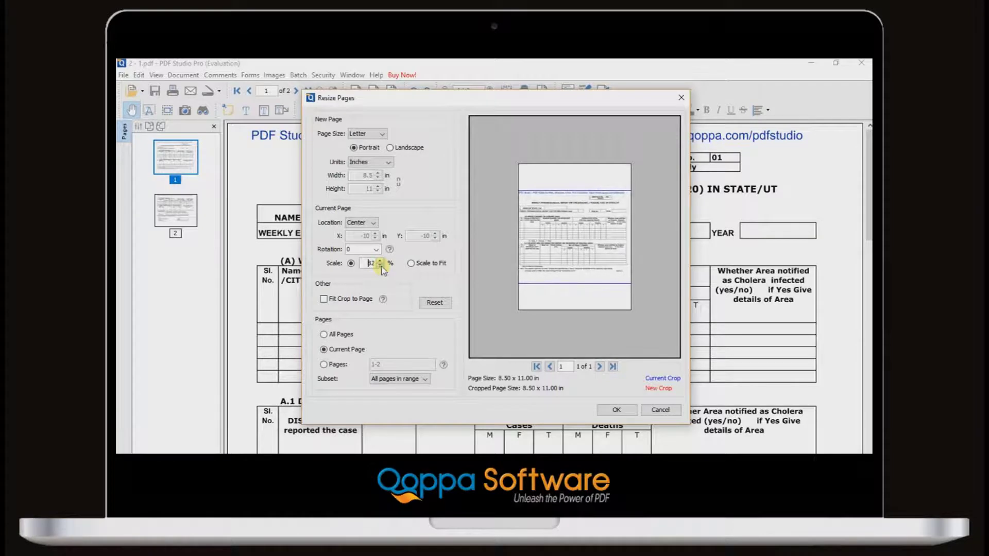
{"action": "left_click", "coordinate": [380, 266]}
{"action": "left_click", "coordinate": [379, 266]}
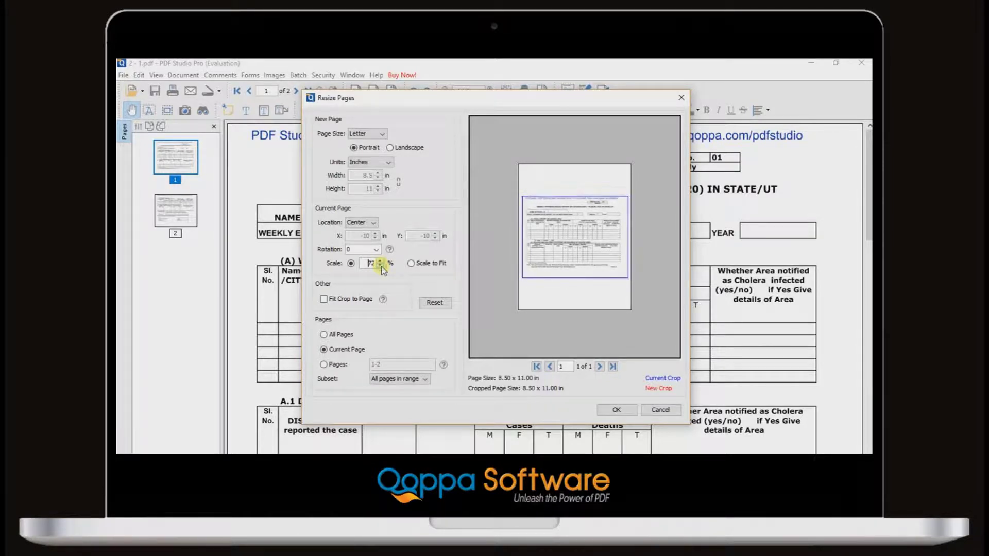
{"action": "left_click", "coordinate": [410, 263]}
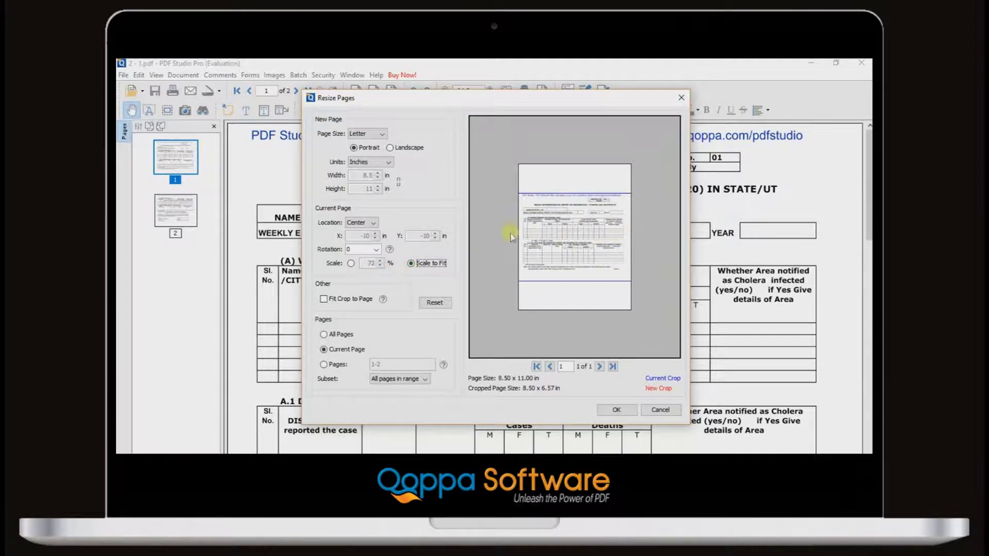
Enable Fit Crop to Page and, after trying a 1-2 page range, target All Pages.
{"action": "left_click", "coordinate": [360, 300]}
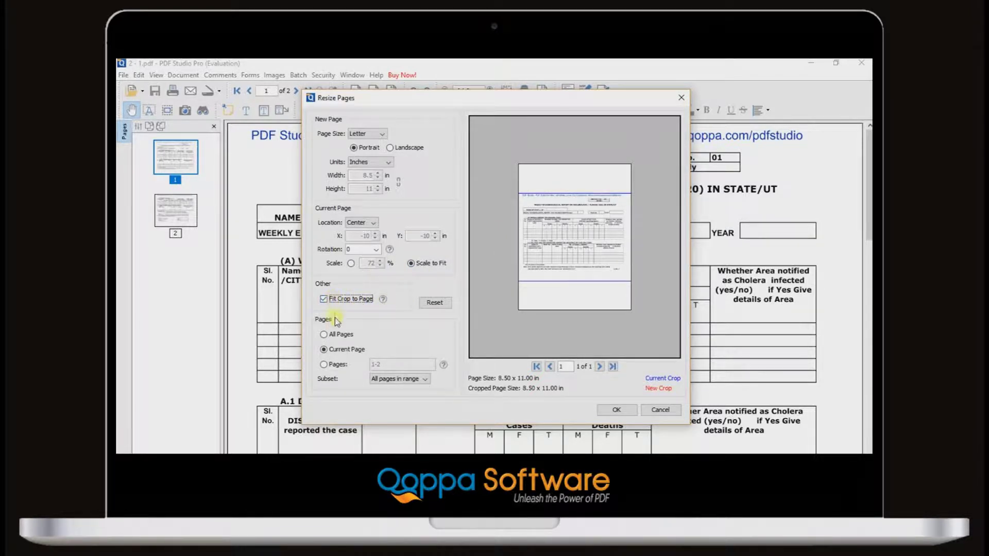
{"action": "left_click", "coordinate": [333, 335]}
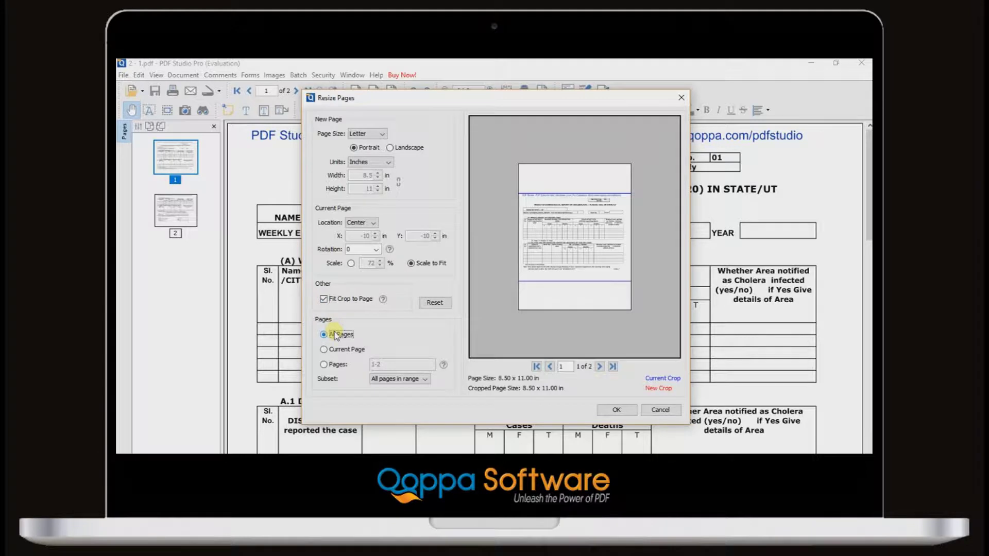
{"action": "left_click", "coordinate": [331, 365]}
{"action": "double_click", "coordinate": [379, 365]}
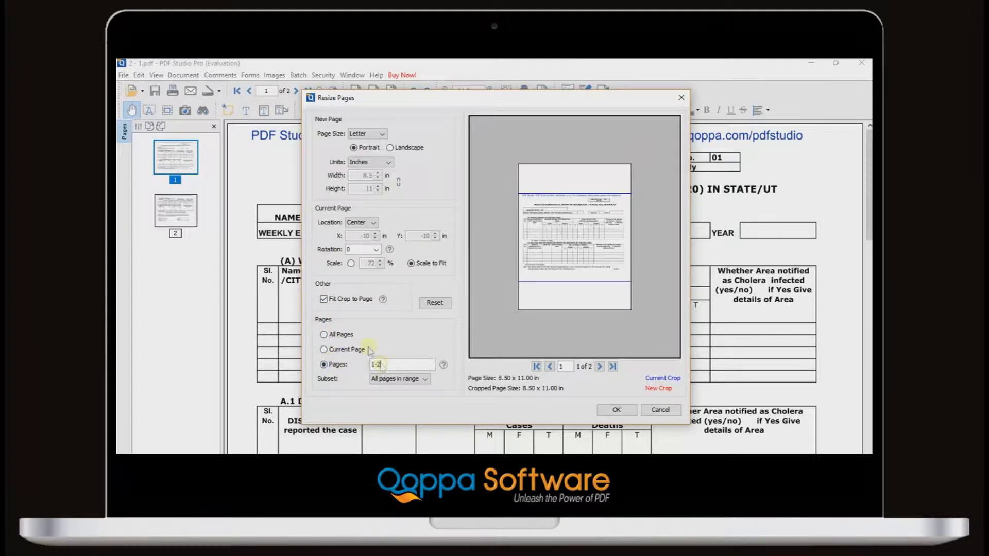
{"action": "type", "text": "2"}
{"action": "key", "text": "BackSpace"}
{"action": "key", "text": "BackSpace"}
{"action": "type", "text": "54"}
{"action": "double_click", "coordinate": [398, 367]}
{"action": "type", "text": "2"}
{"action": "left_click", "coordinate": [345, 338]}
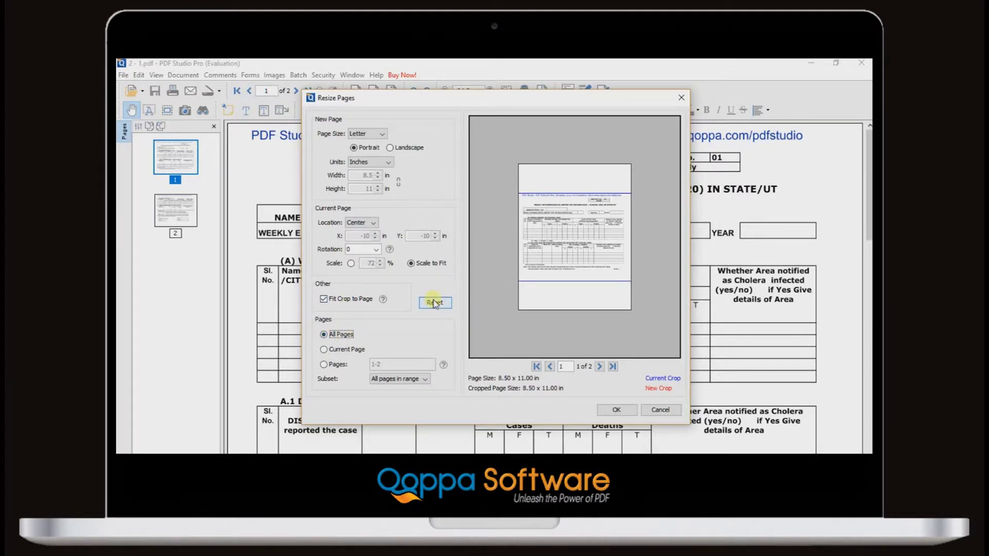
Confirm Resize Pages with OK so both pages become Letter size.
{"action": "left_click", "coordinate": [611, 412]}
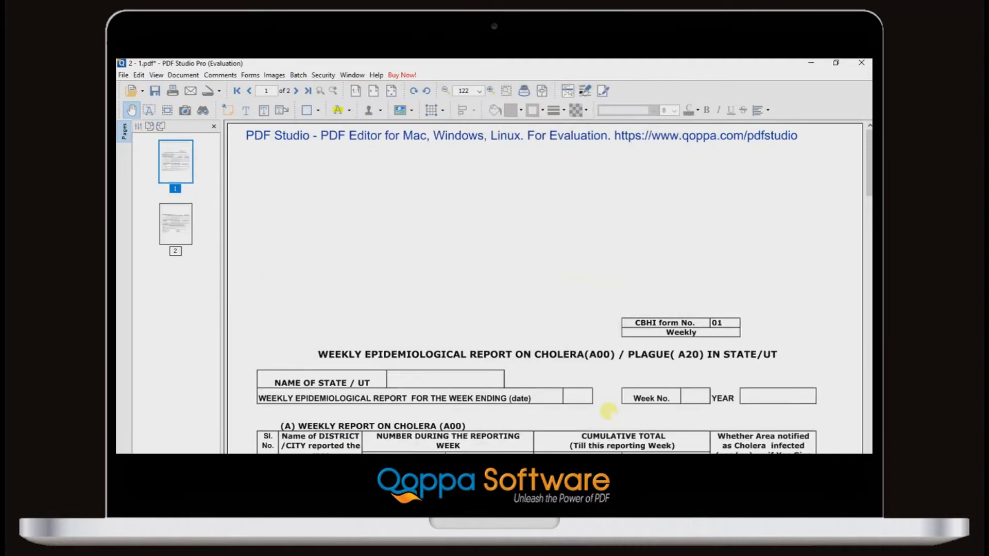
{"action": "scroll", "coordinate": [613, 264], "scroll_direction": "down", "scroll_amount": 4}
{"action": "scroll", "coordinate": [614, 264], "scroll_direction": "down", "scroll_amount": 3}
{"action": "scroll", "coordinate": [613, 264], "scroll_direction": "down", "scroll_amount": 6}
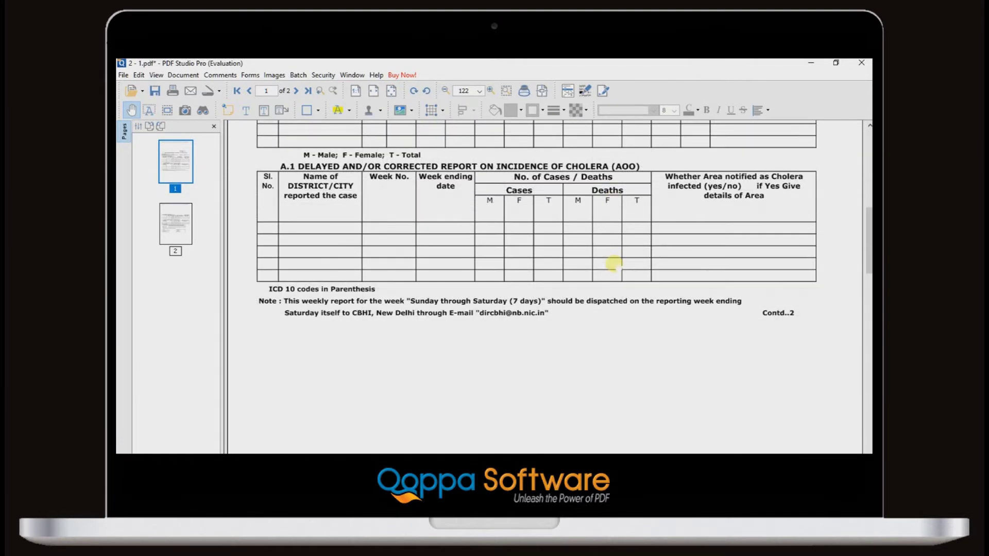
{"action": "scroll", "coordinate": [614, 264], "scroll_direction": "down", "scroll_amount": 3}
{"action": "scroll", "coordinate": [614, 264], "scroll_direction": "down", "scroll_amount": 3}
{"action": "scroll", "coordinate": [614, 263], "scroll_direction": "down", "scroll_amount": 3}
{"action": "scroll", "coordinate": [614, 264], "scroll_direction": "down", "scroll_amount": 2}
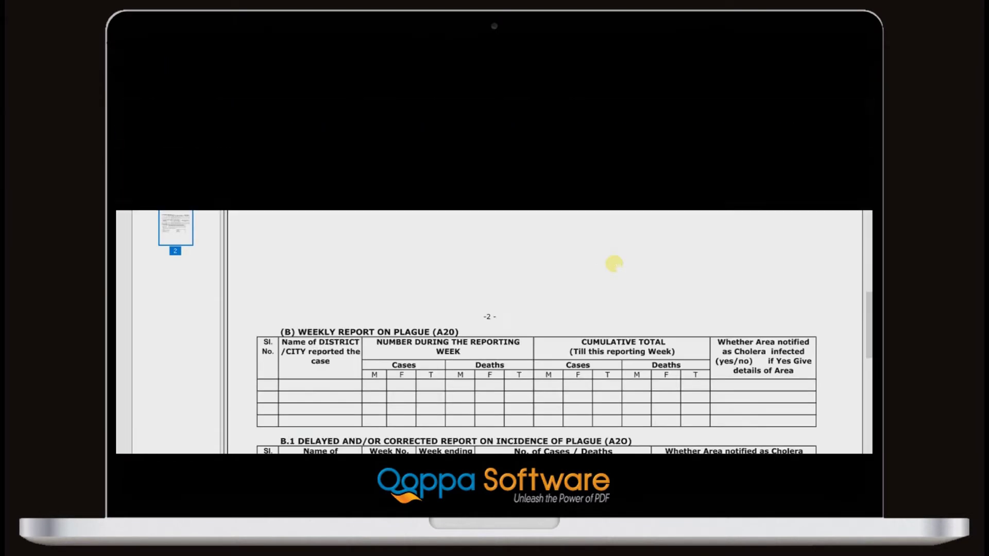